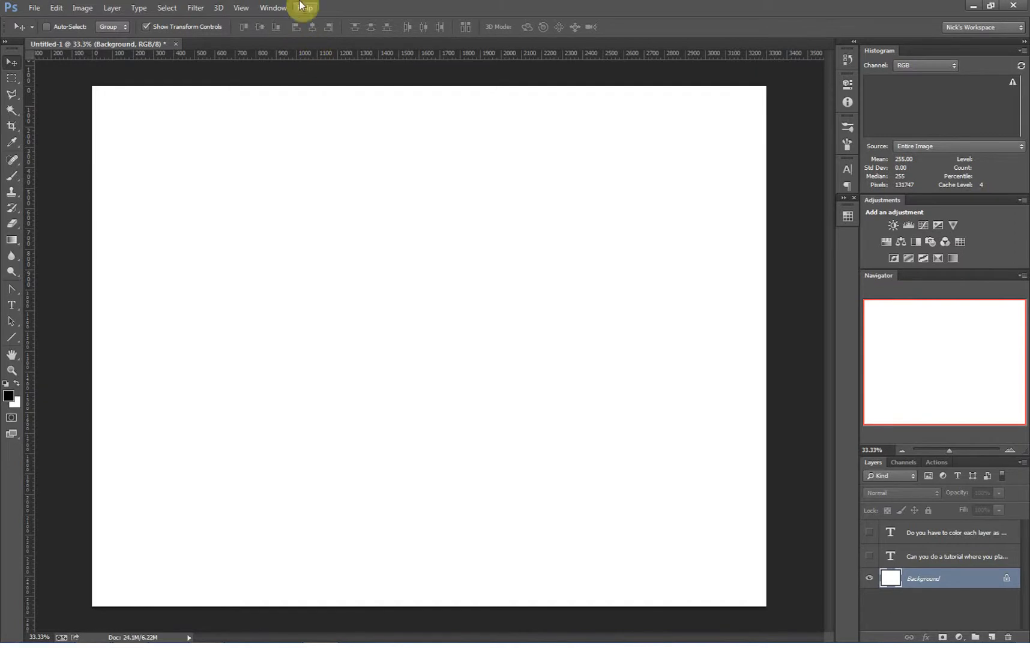
Examine the options of each tool from the Rectangular Marquee through the Type tool, including the available font styles for Myriad Web Pro.
click(274, 8)
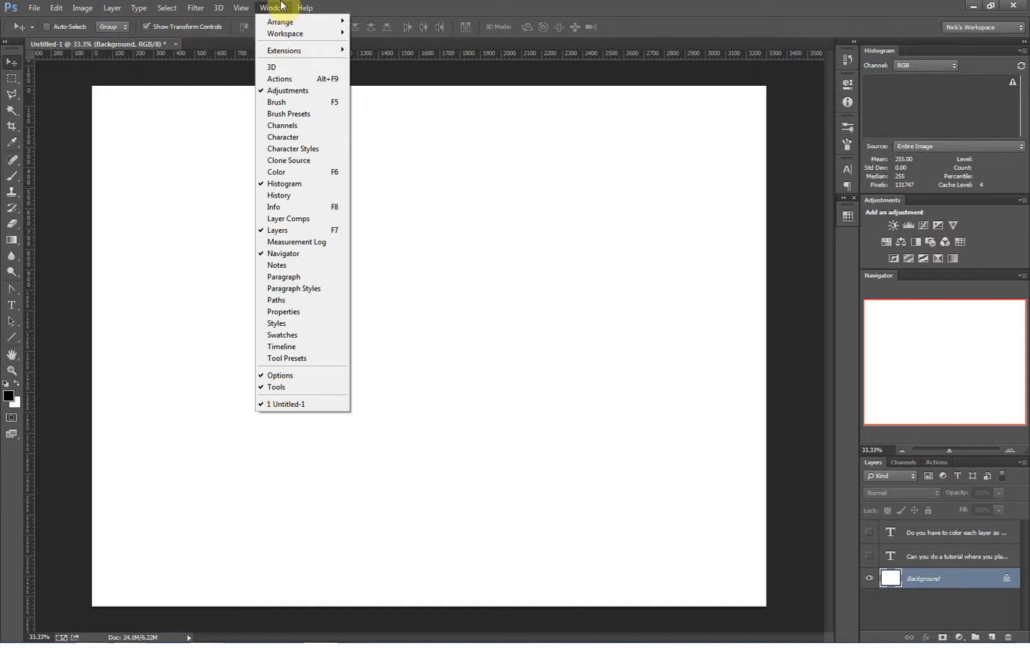
click(83, 79)
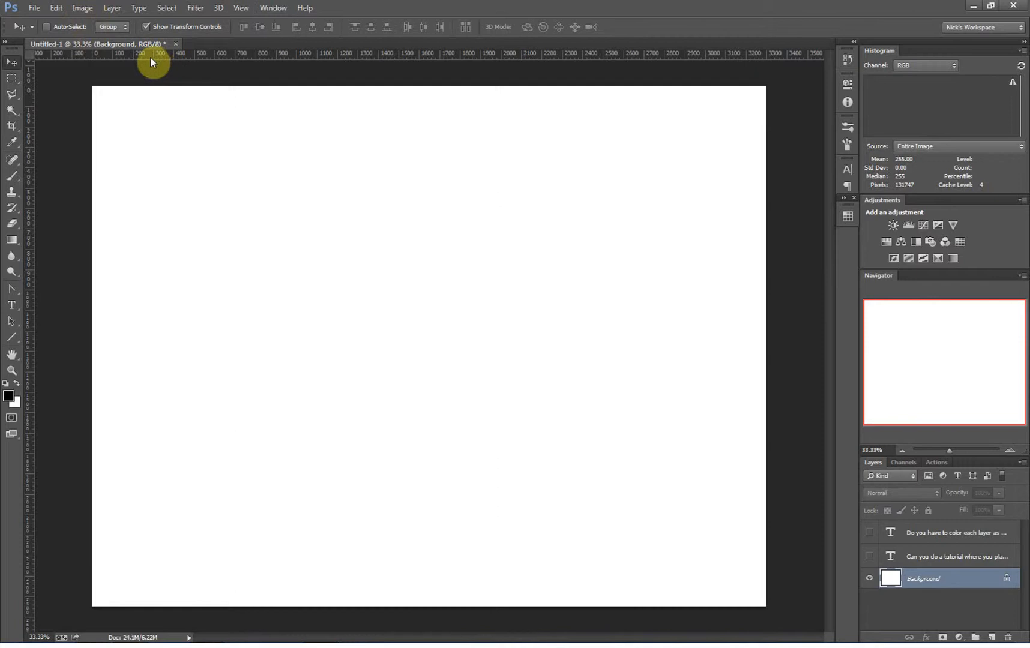
click(11, 78)
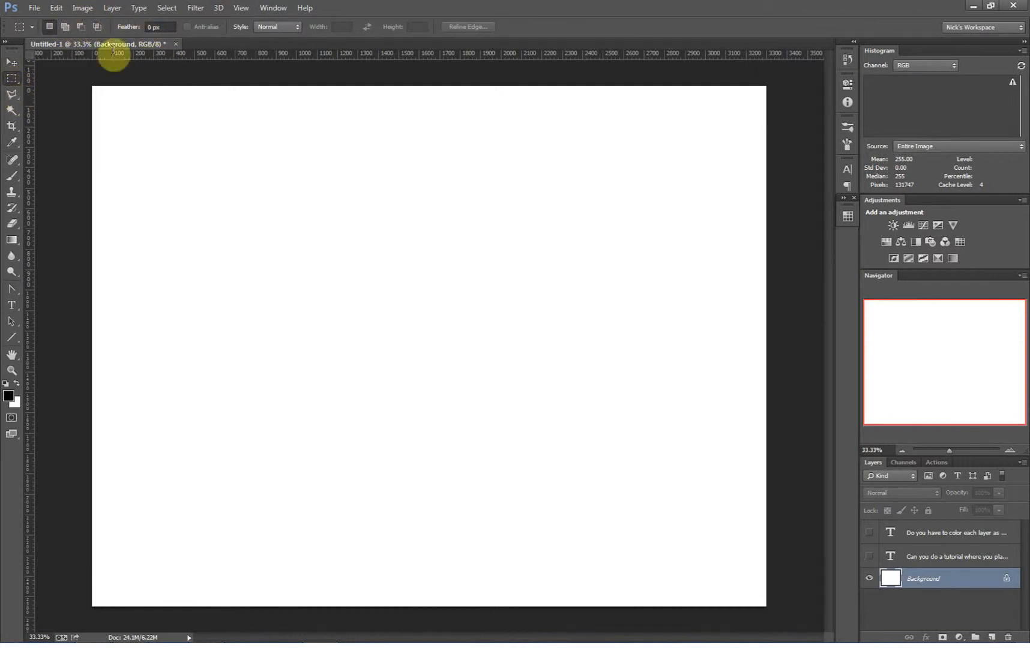
click(11, 93)
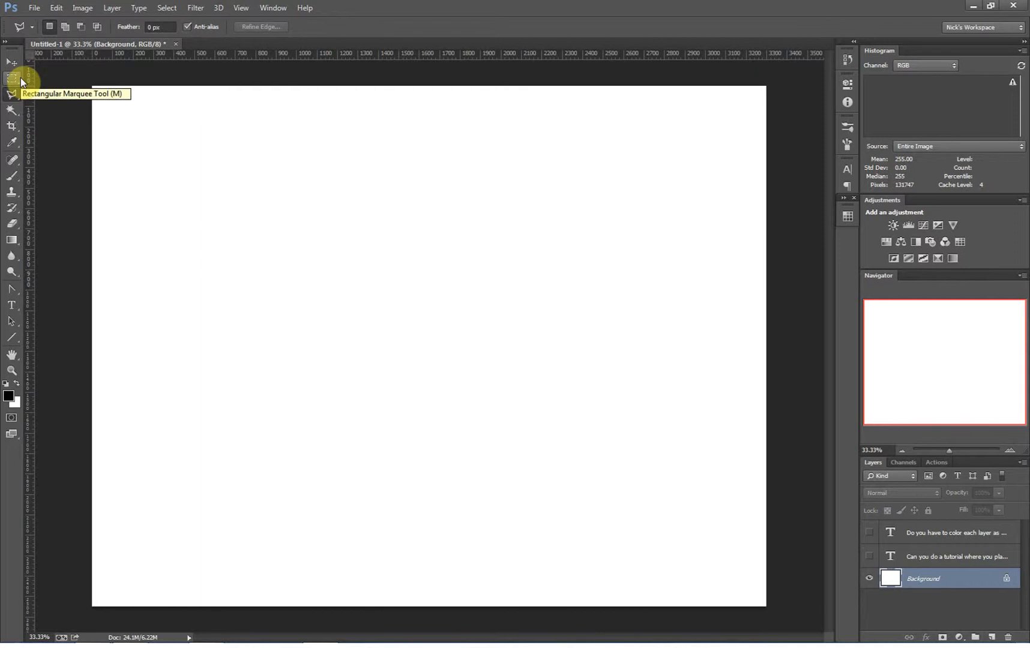
click(12, 110)
click(12, 126)
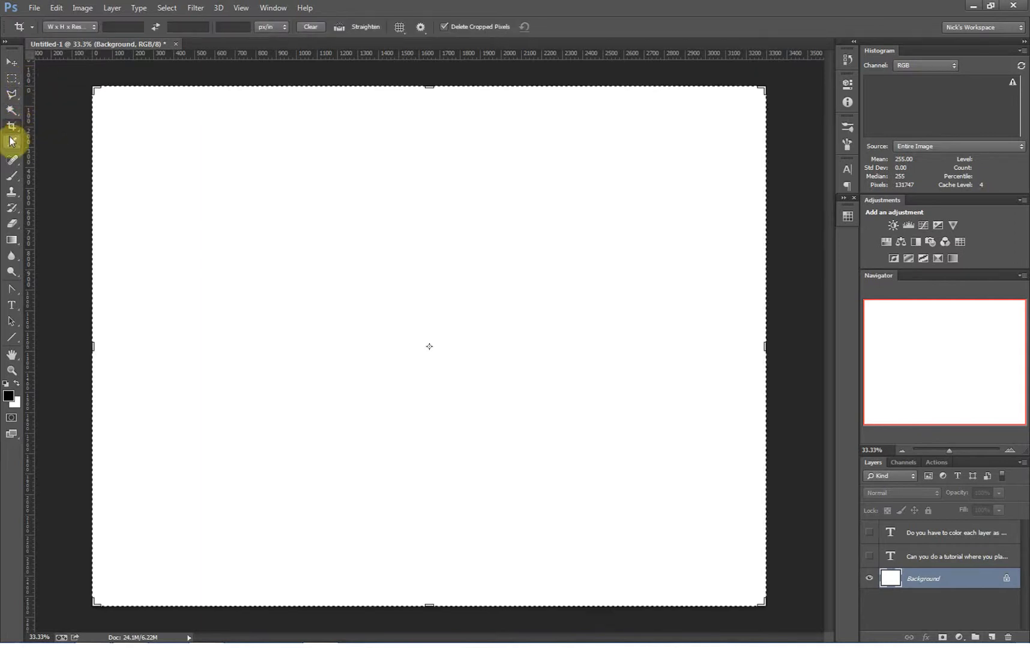
click(12, 144)
click(14, 159)
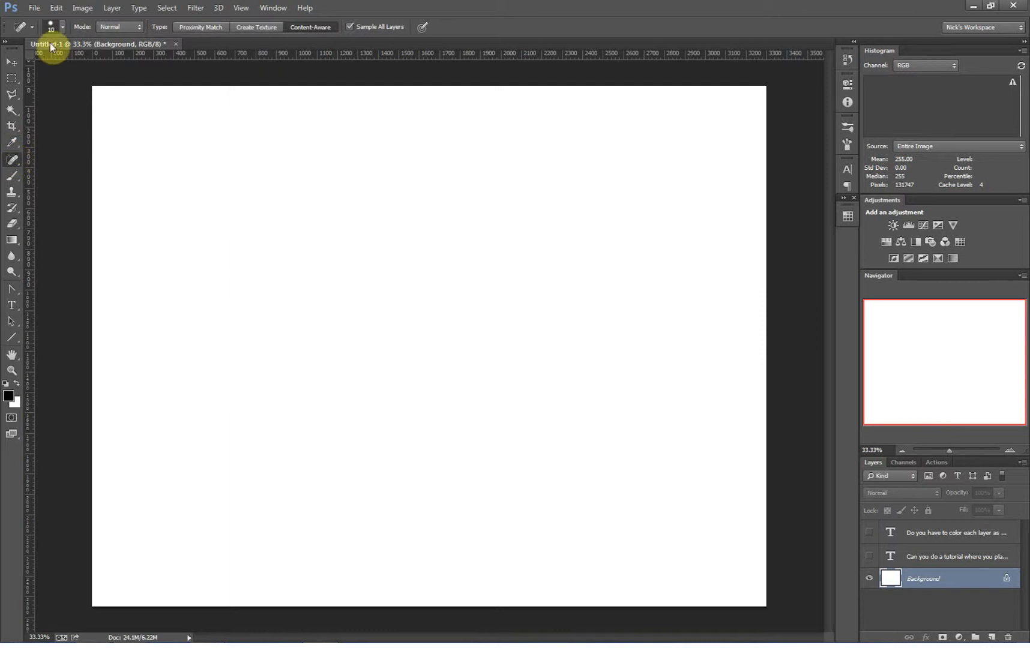
click(16, 178)
click(13, 195)
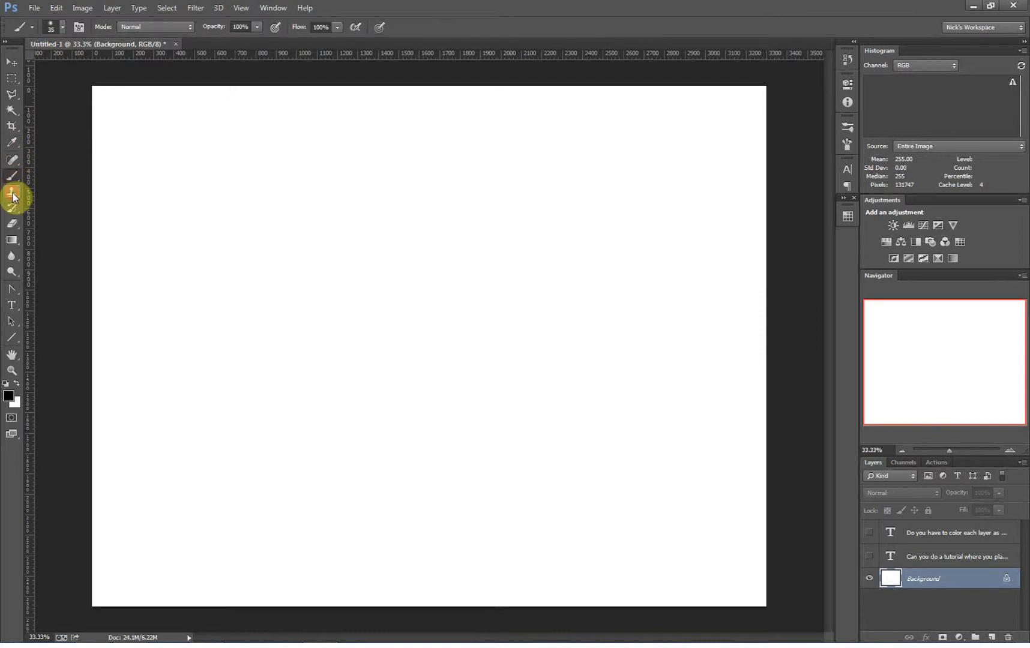
click(12, 222)
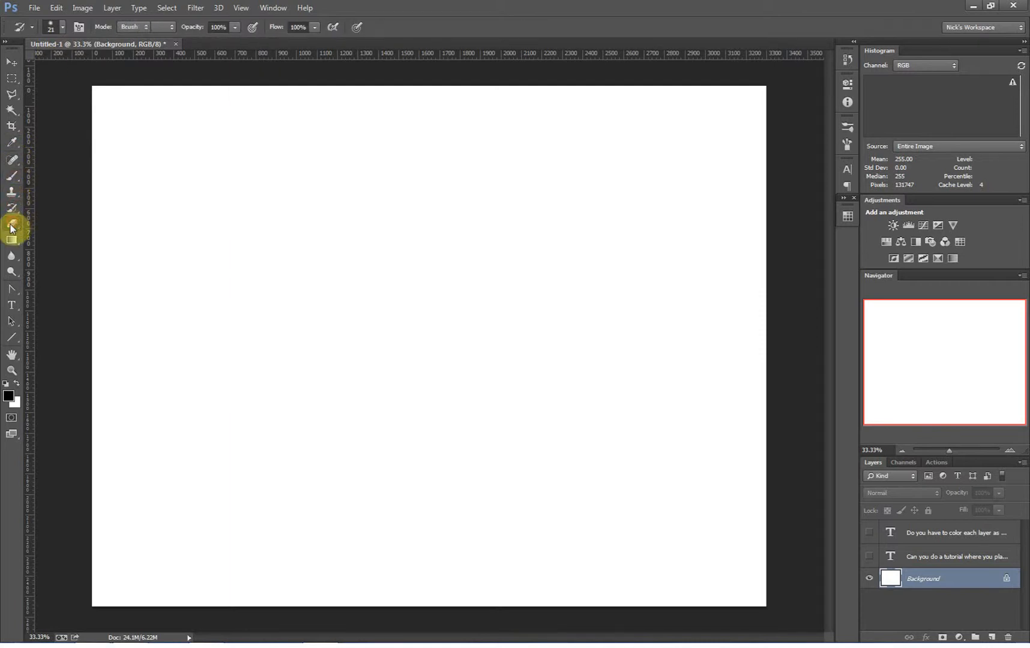
click(11, 240)
click(11, 257)
click(12, 273)
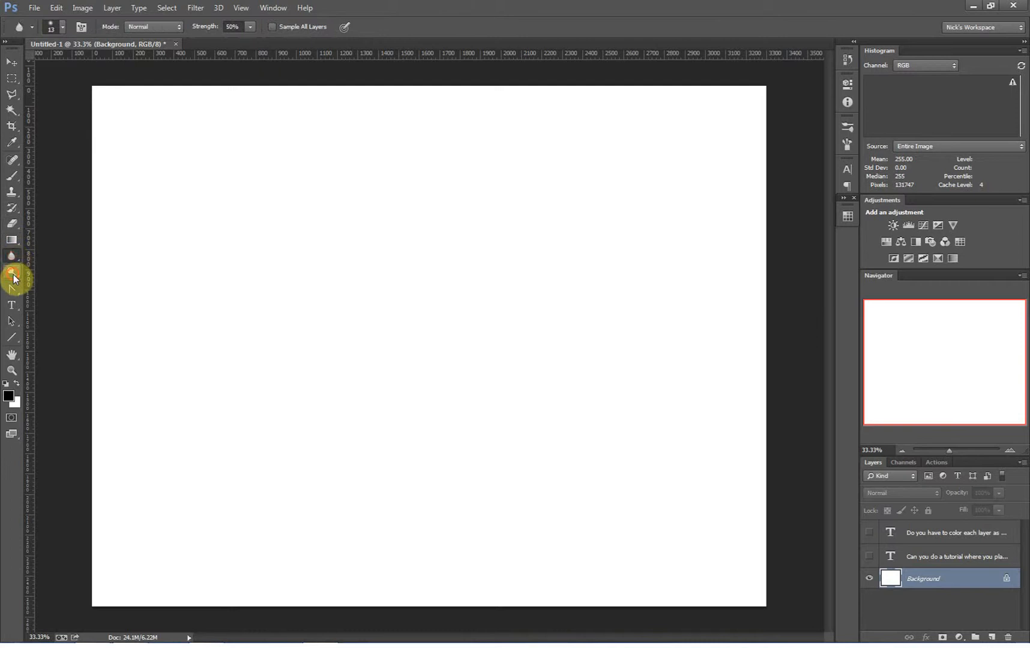
click(12, 291)
click(12, 307)
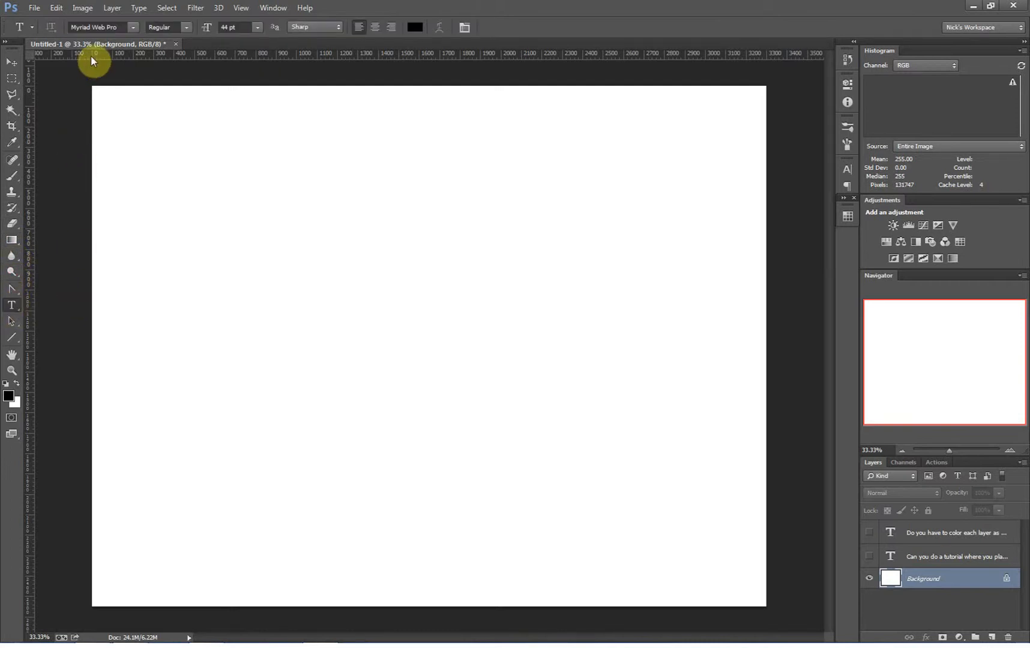
click(188, 28)
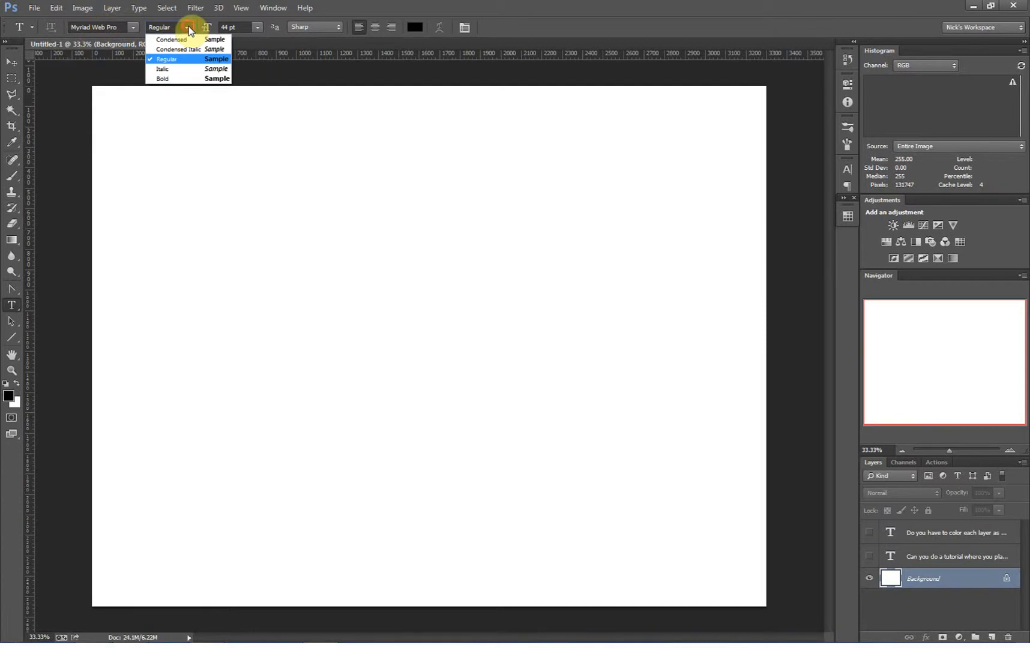
click(189, 27)
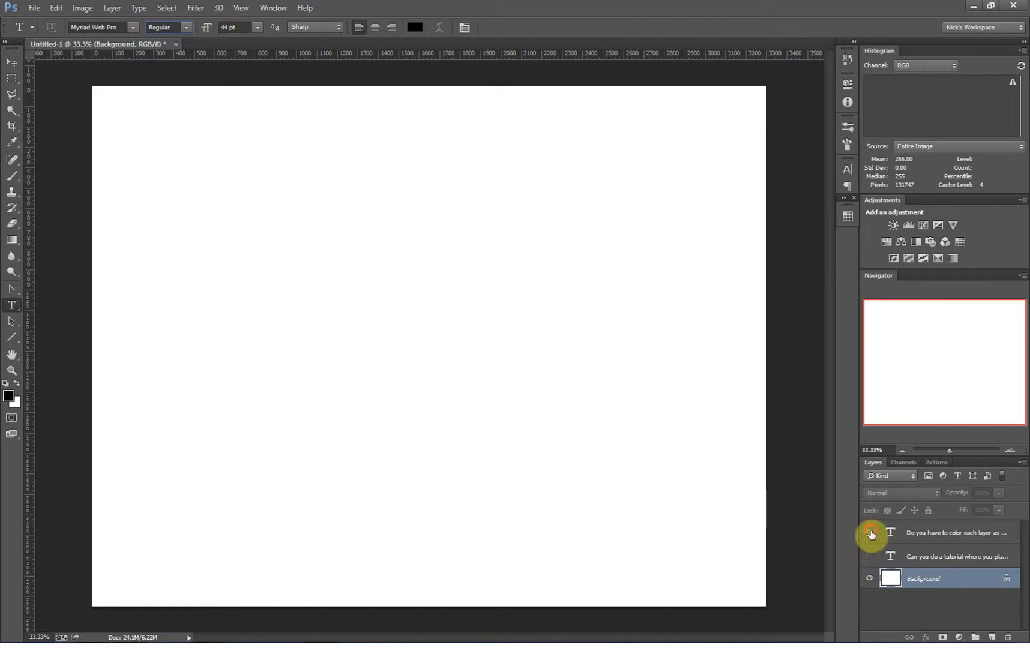
Show both hidden text layers and select the "Can you do a tutorial" layer with the Move tool.
click(872, 534)
click(871, 557)
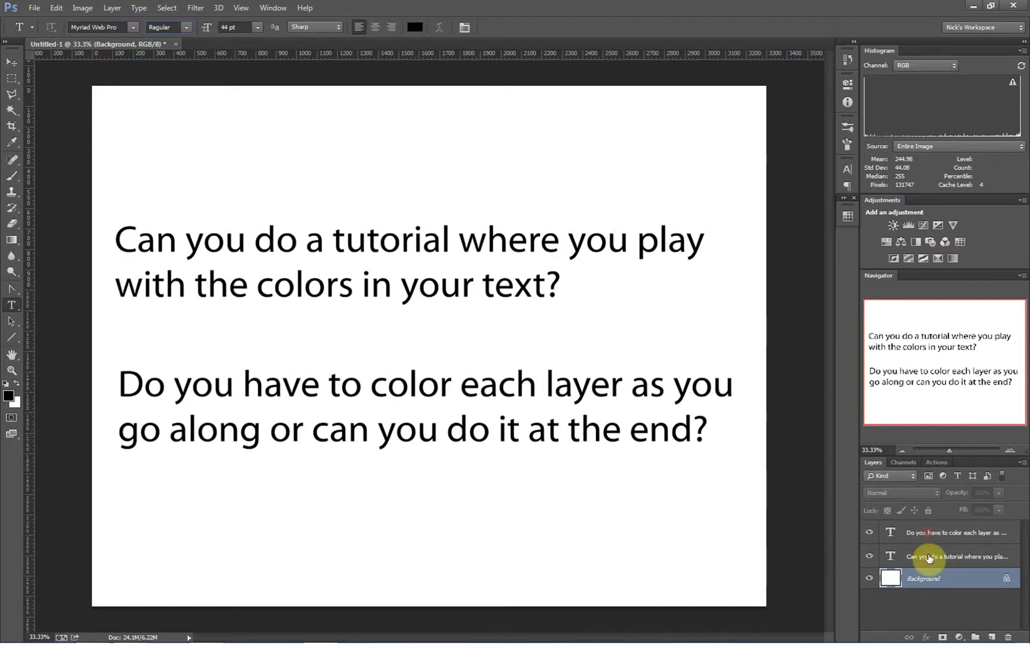
click(927, 557)
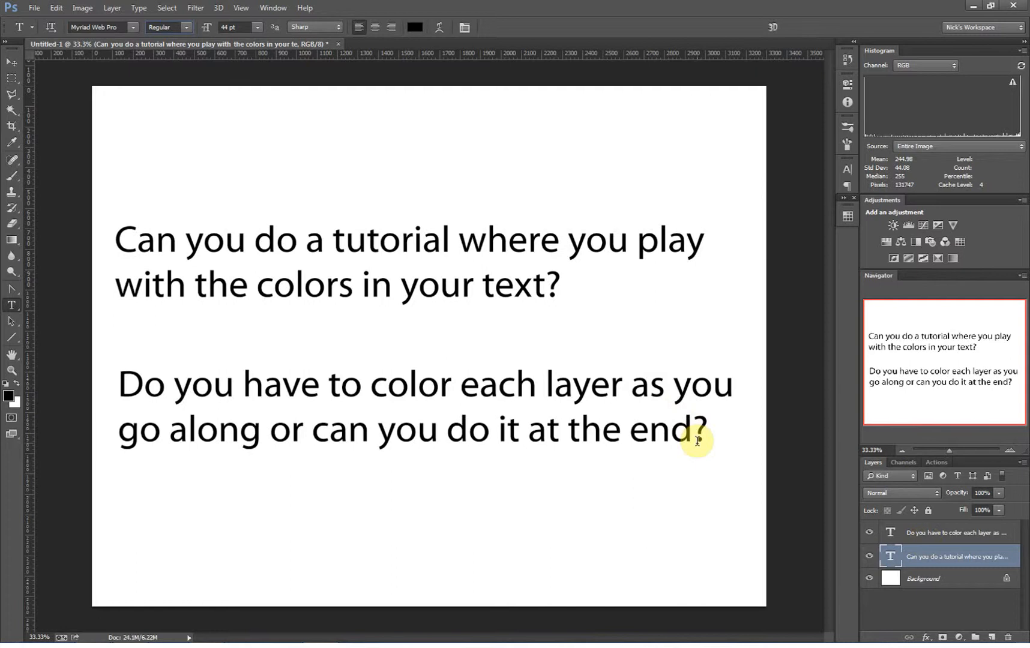
click(11, 63)
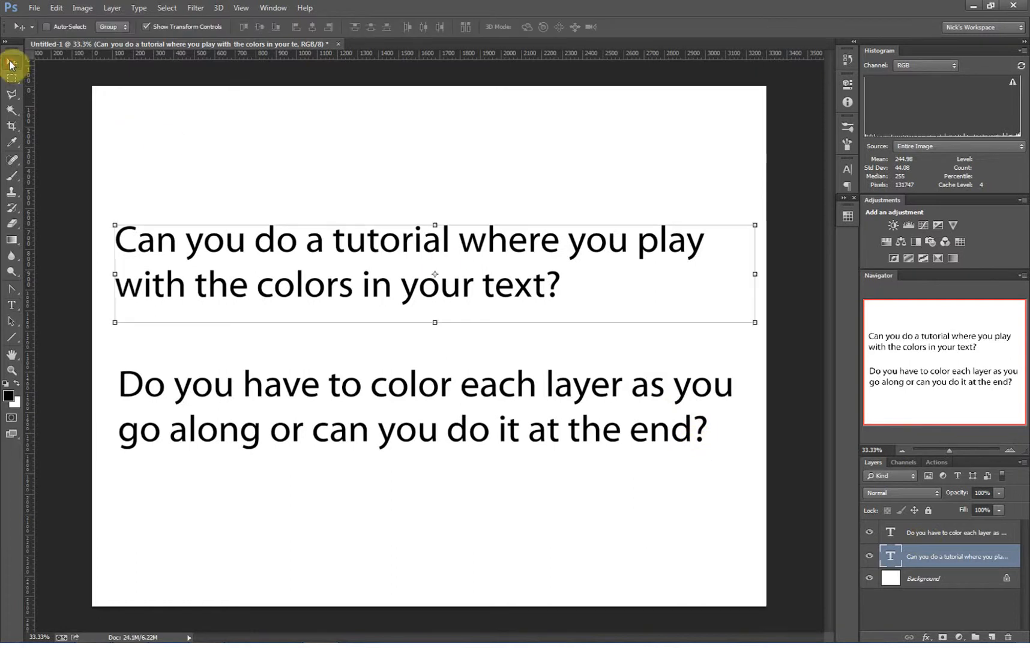
Recolor the entire text of the "Can you do a tutorial" layer bright red.
double_click(889, 556)
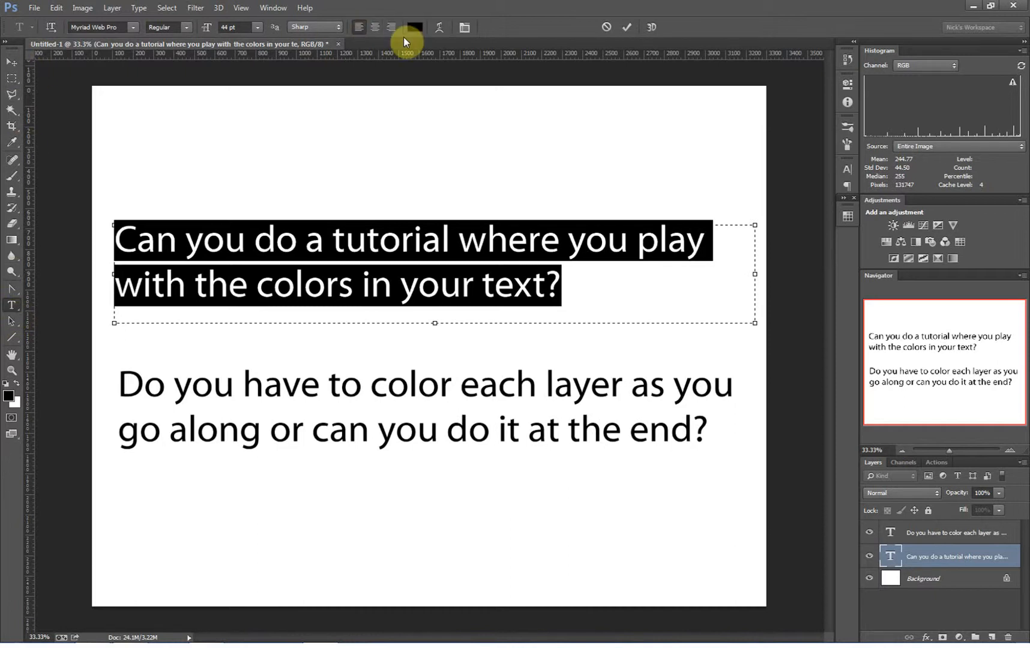
click(627, 27)
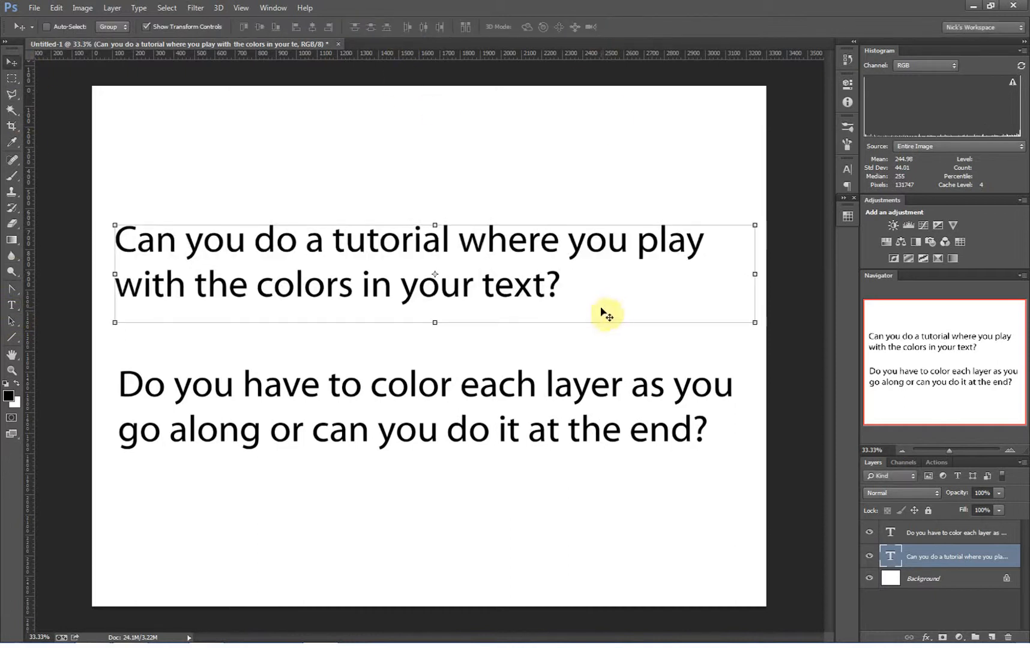
double_click(891, 556)
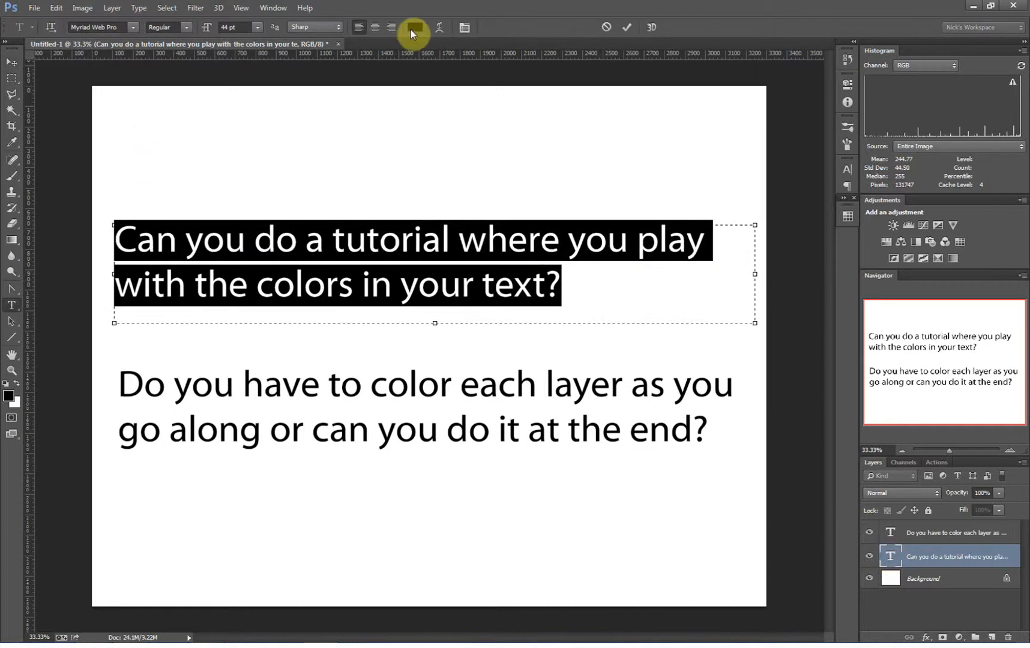
click(412, 28)
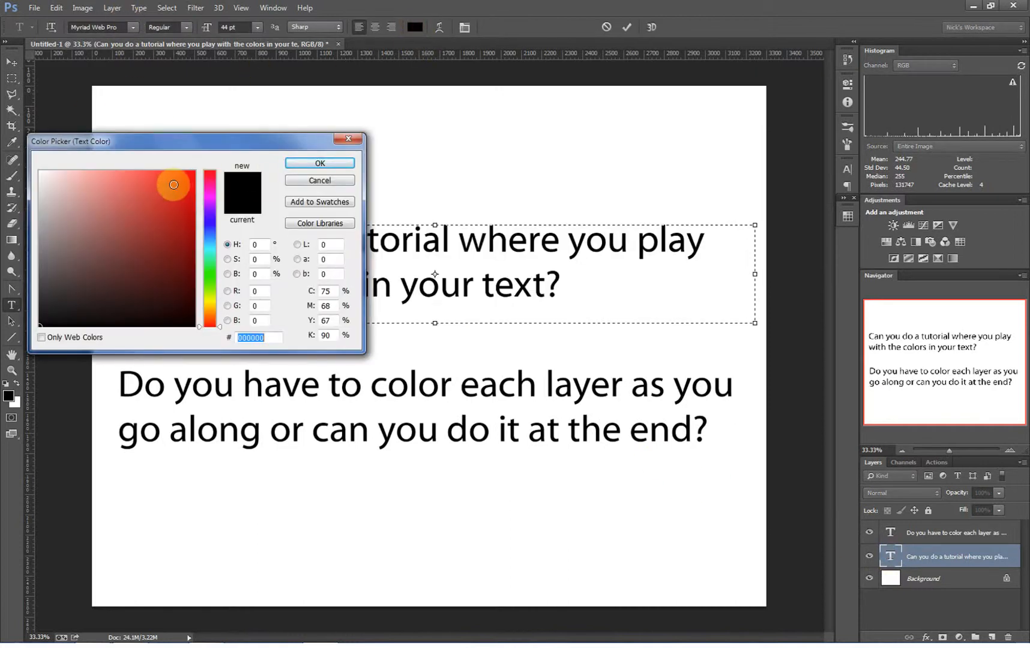
click(174, 184)
click(320, 163)
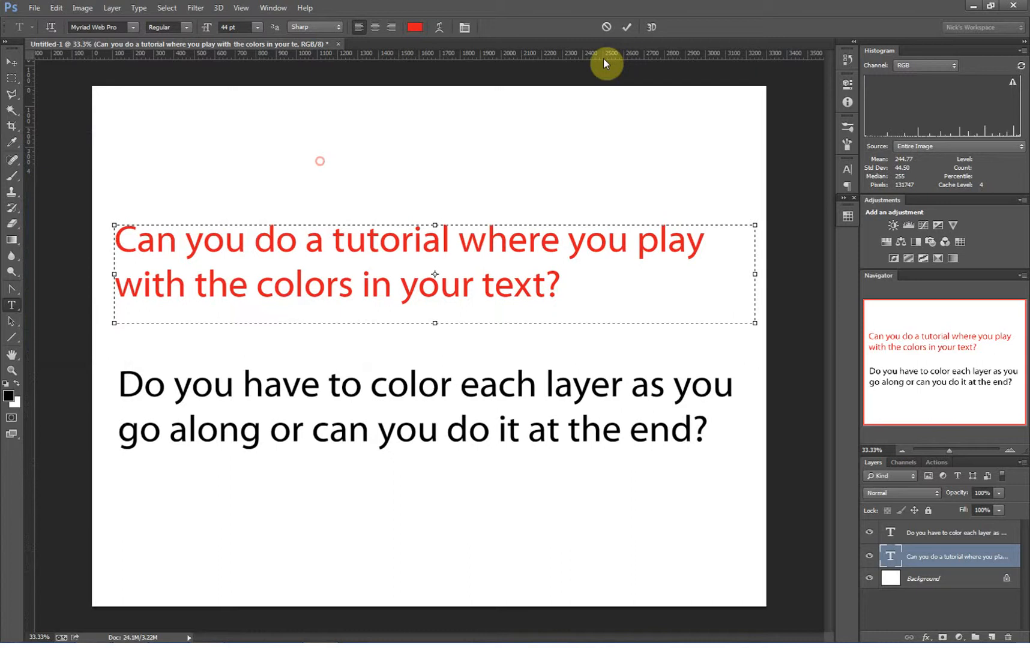
click(627, 26)
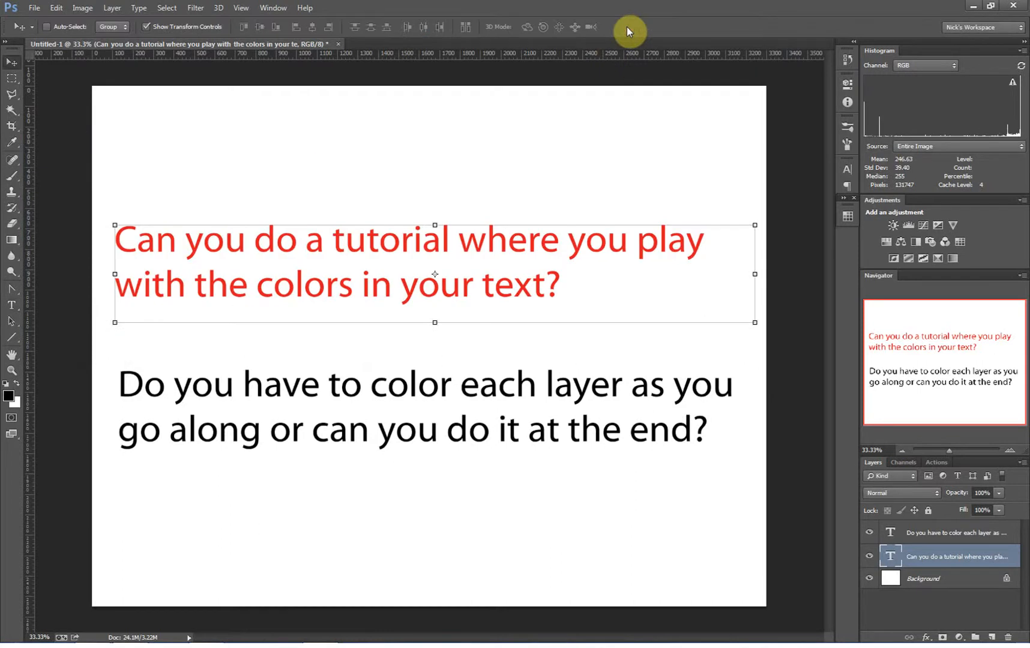
Set the text color of the "Do you have to color each layer" layer to dark red, #b82f2f.
click(900, 540)
double_click(889, 534)
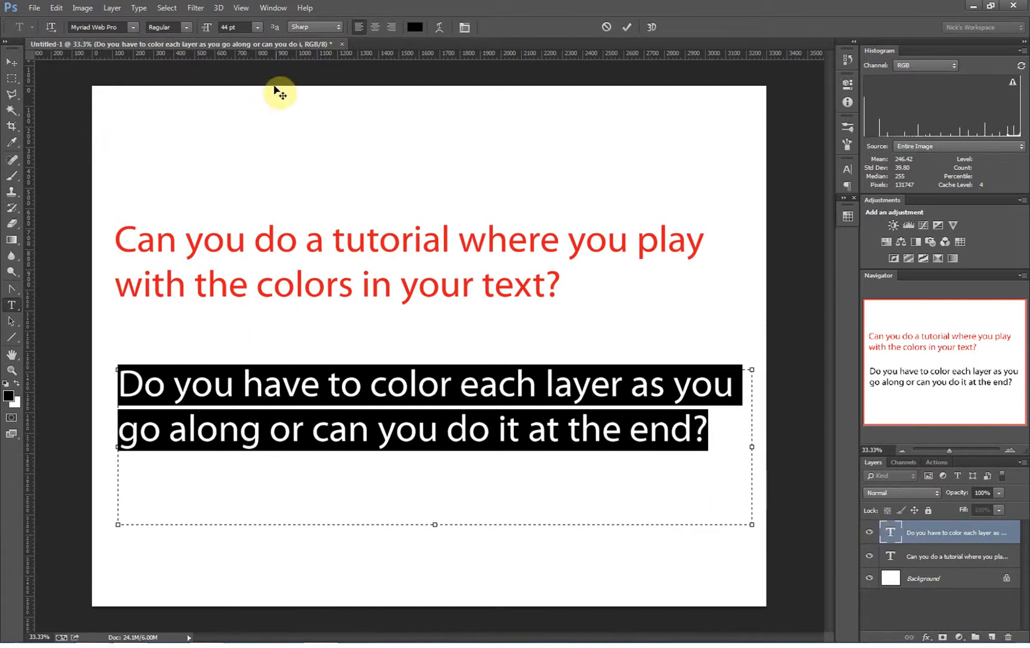
click(415, 27)
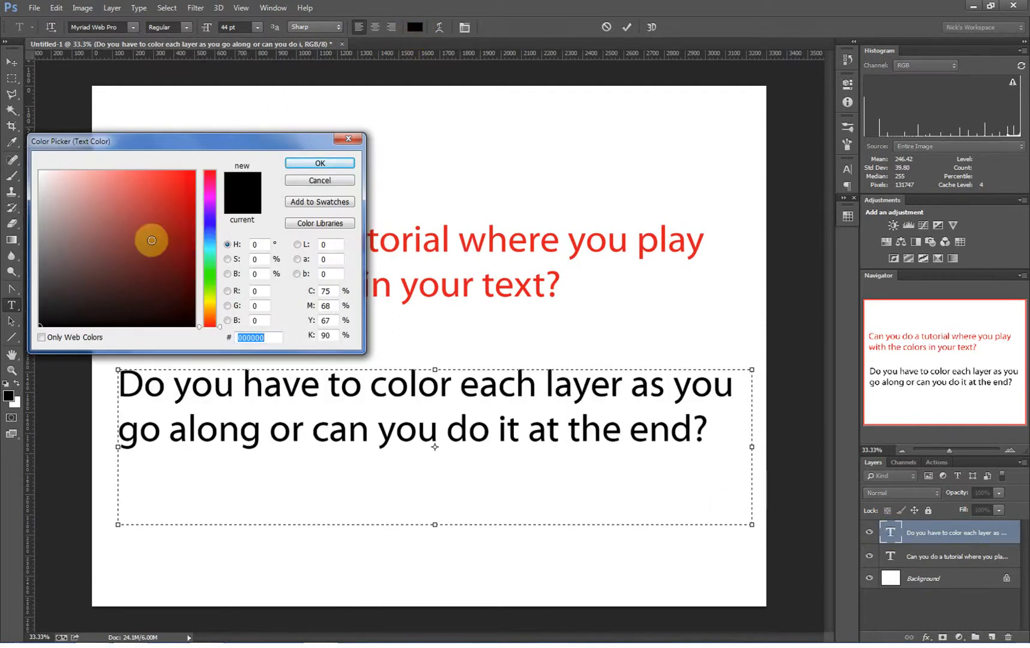
click(156, 214)
click(320, 163)
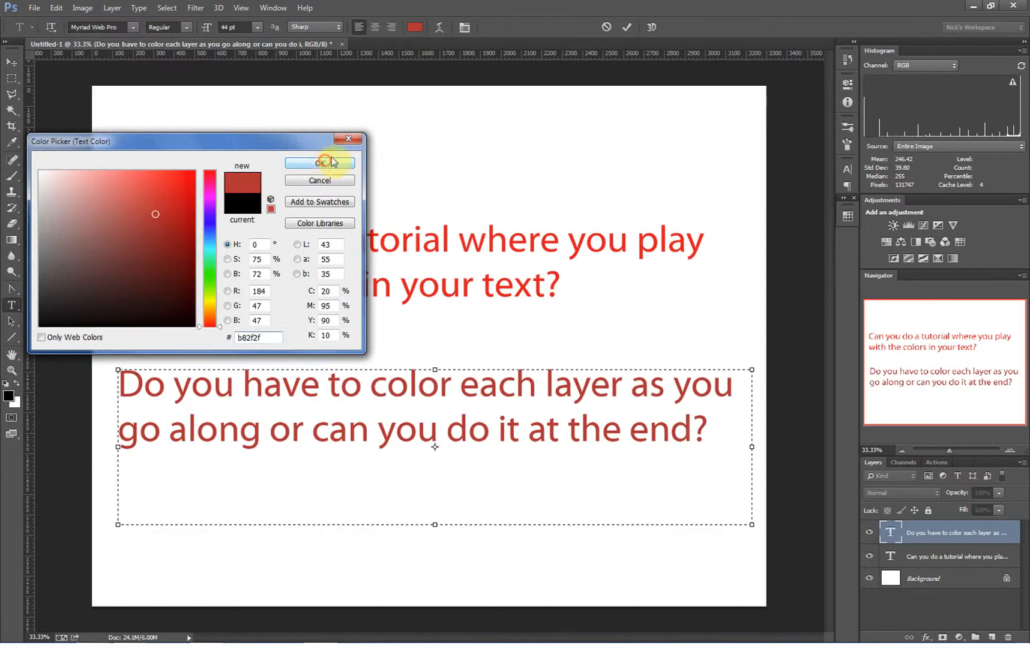
click(627, 28)
key(v)
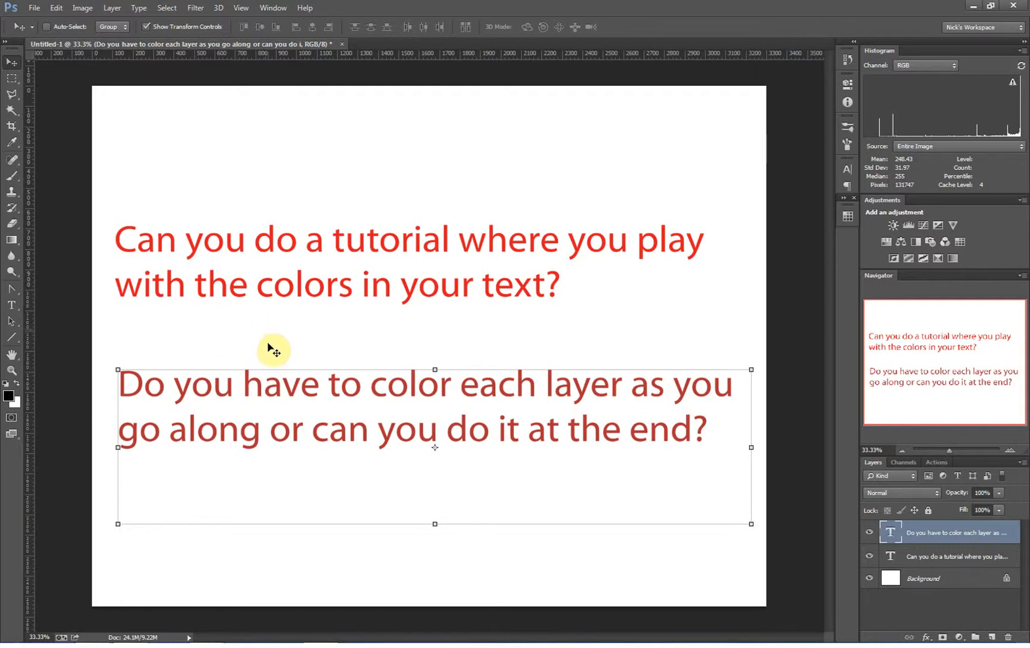
Select both text layers together and set their shared text color to dark blue, #162ea7.
shift+click(938, 559)
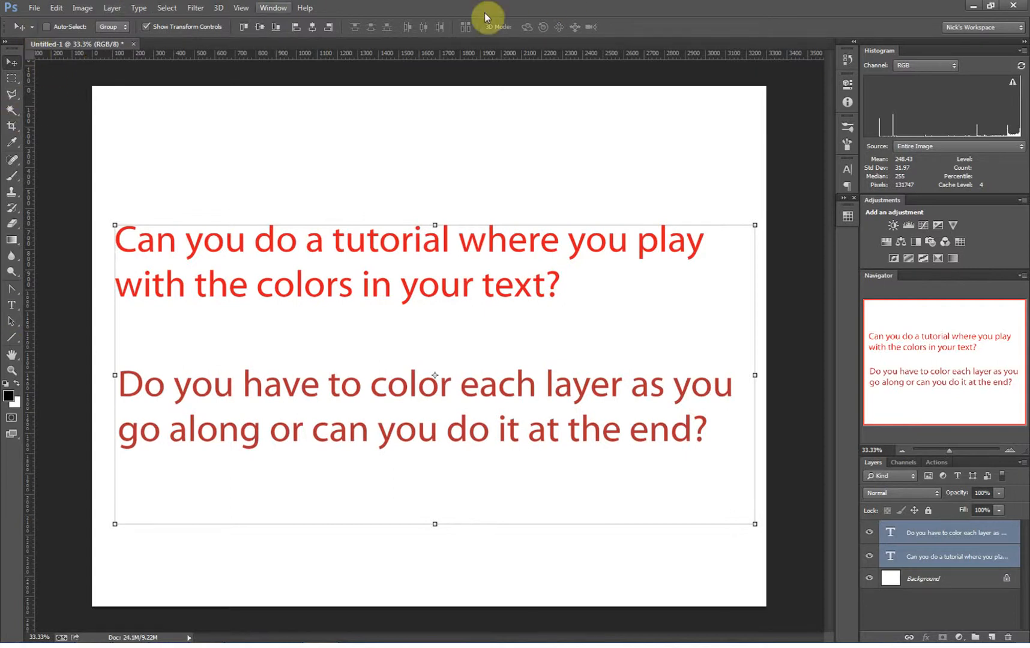
click(17, 297)
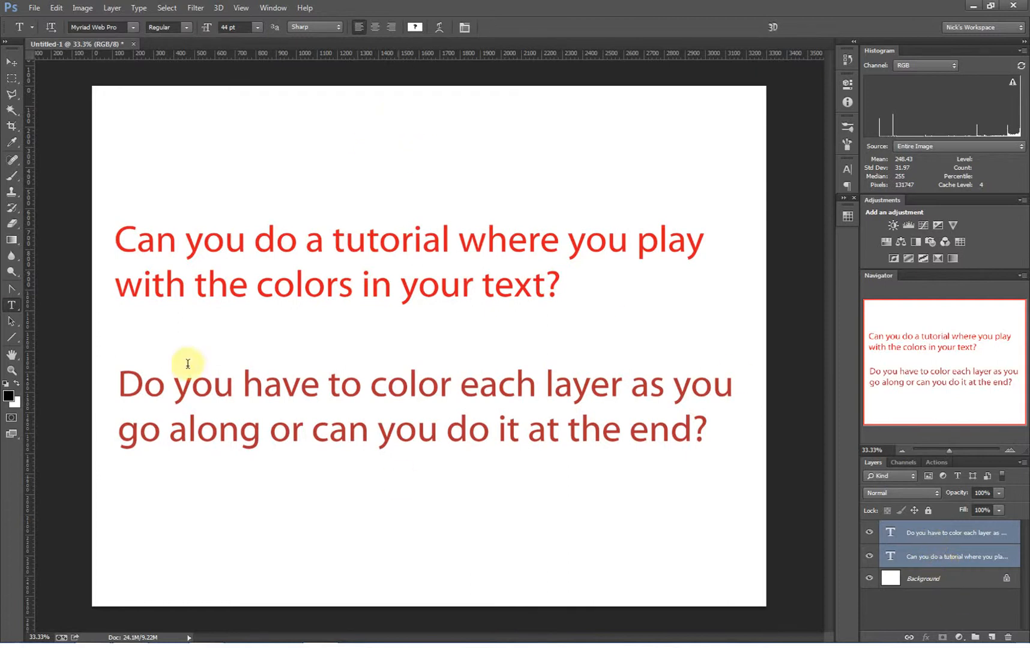
click(412, 28)
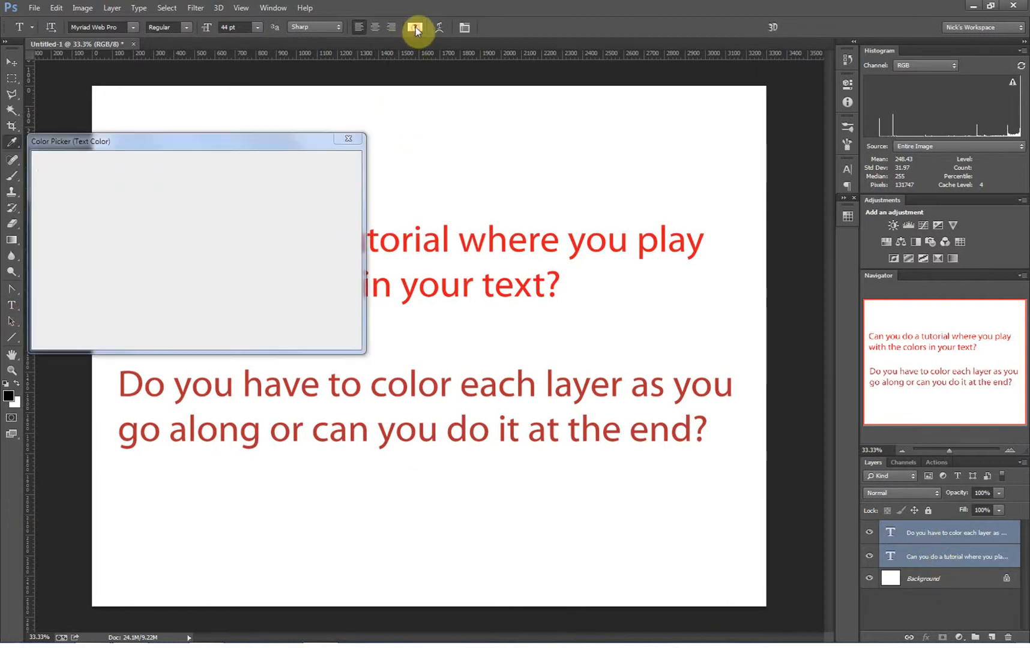
click(210, 227)
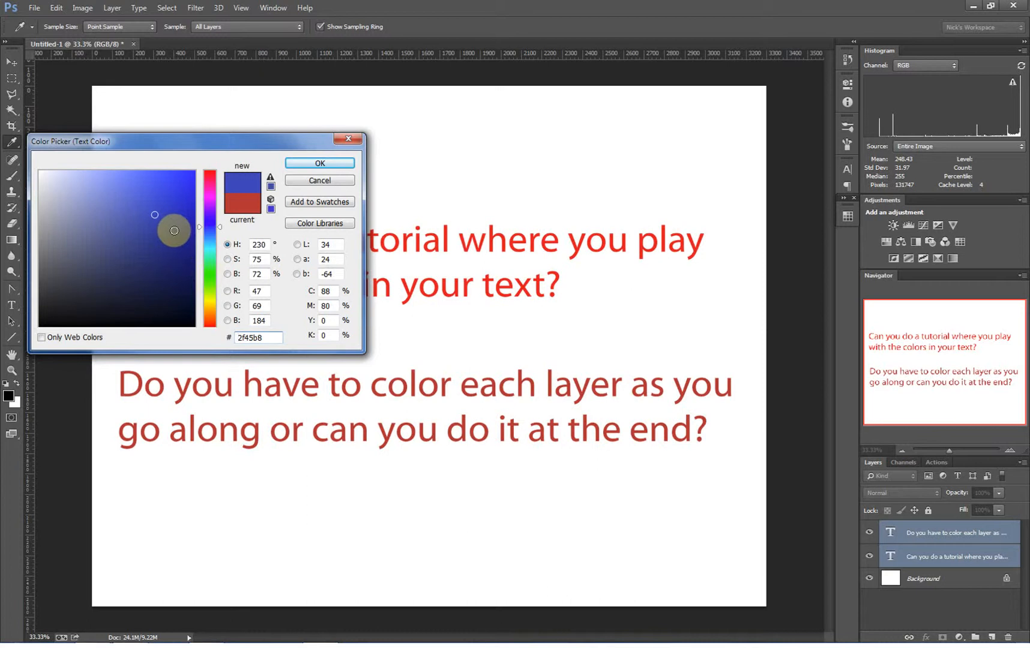
click(175, 224)
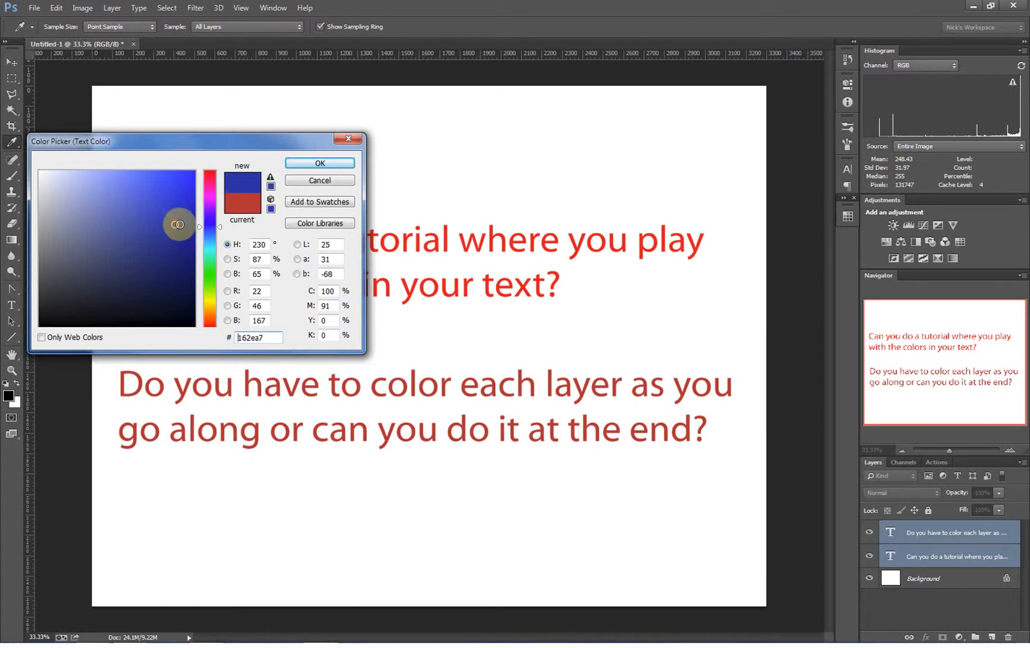
click(321, 163)
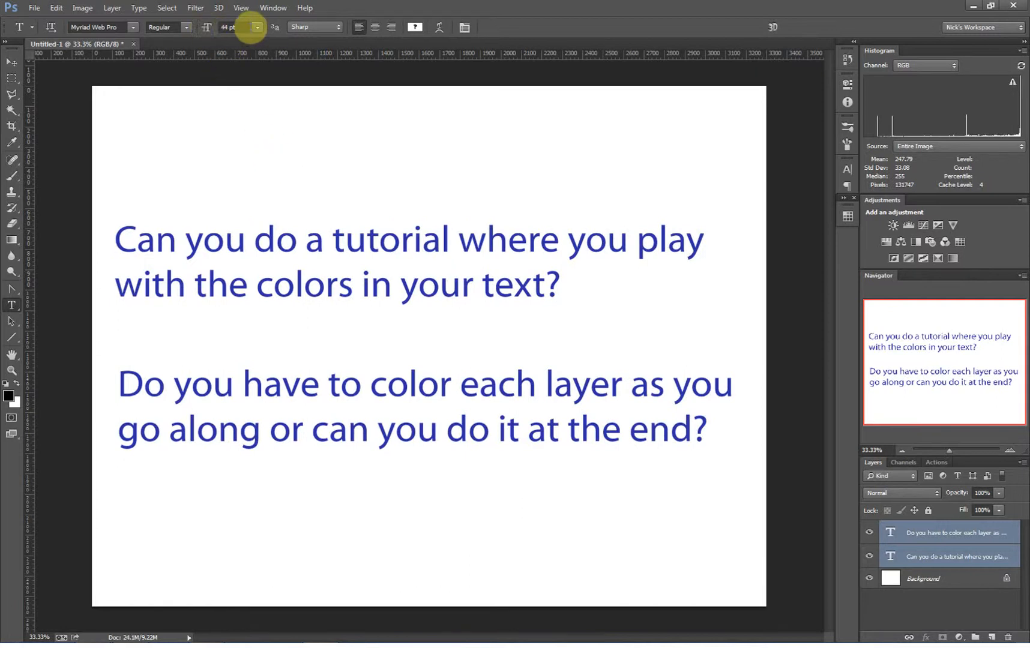
Enlarge the text of both selected layers to 49 pt and change their font to Palace Script MT.
mouse_move(212, 28)
mouse_down()
mouse_move(203, 30)
mouse_move(233, 31)
mouse_move(200, 28)
mouse_move(210, 32)
mouse_up()
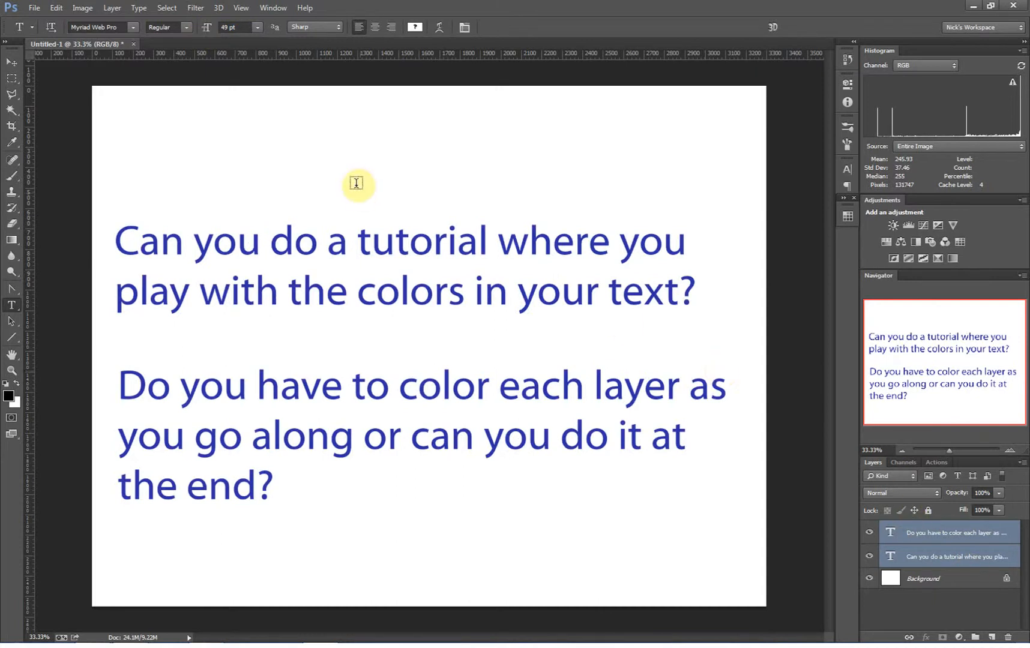
click(132, 28)
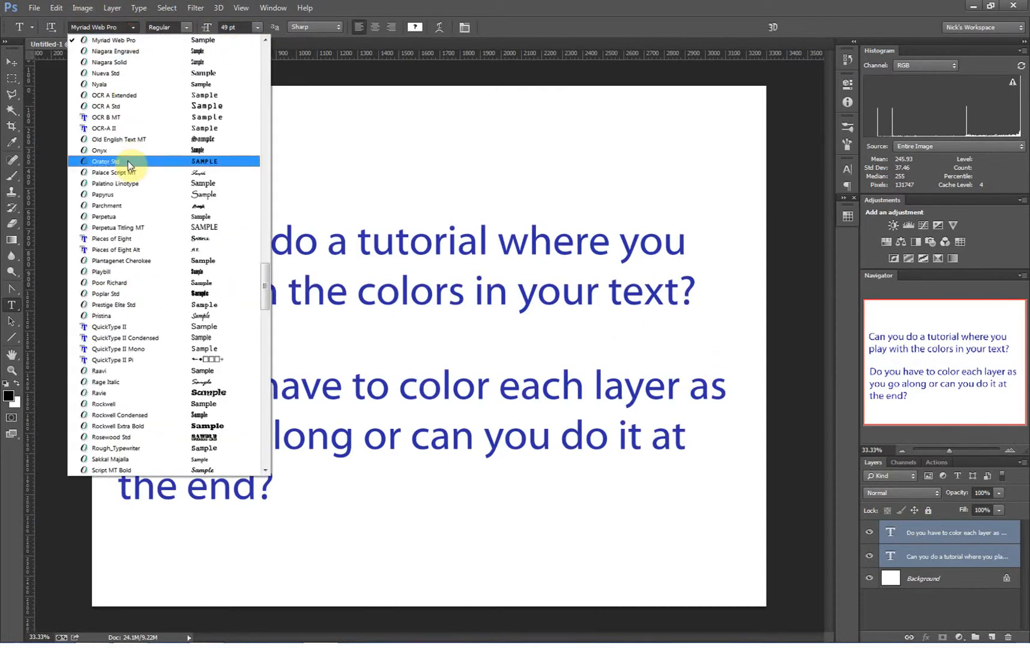
click(128, 162)
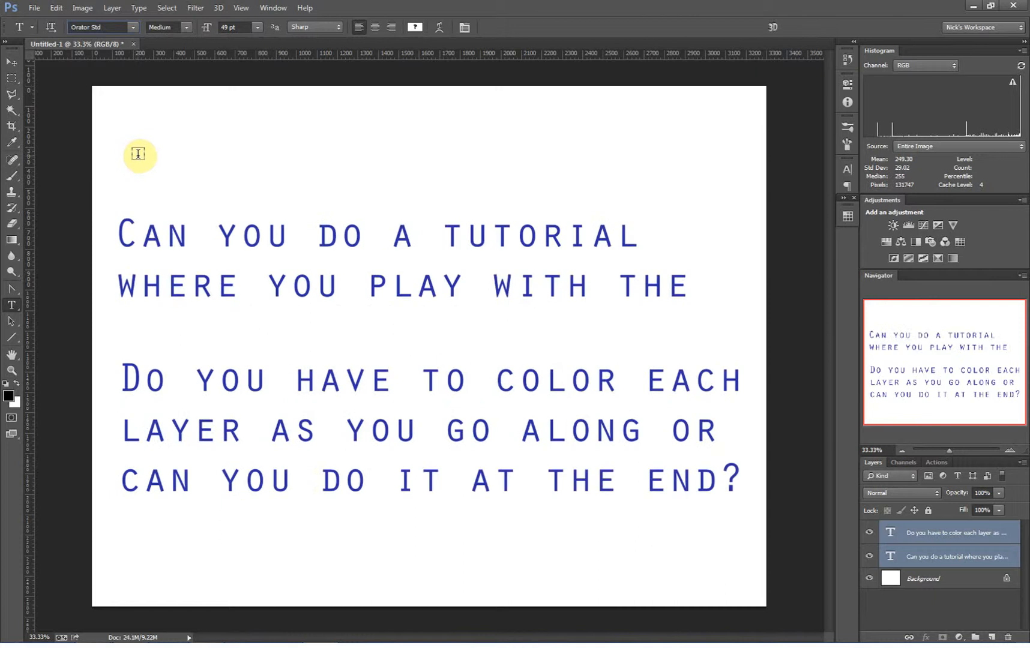
key(Down)
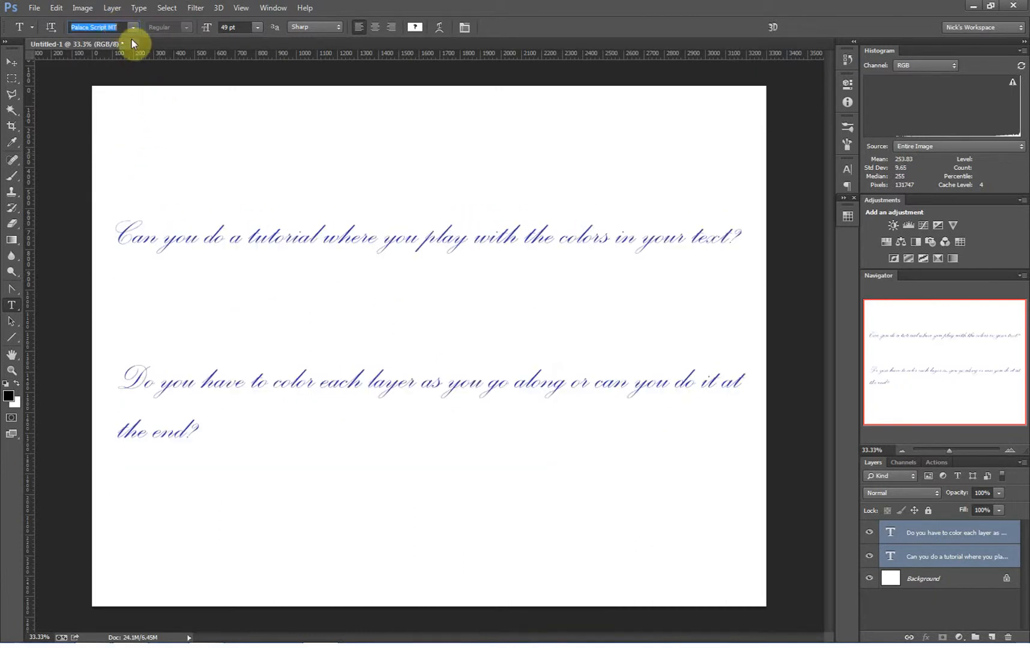
Try successive fonts on both selected text layers, stepping through Papyrus and Perpetua to Perpetua Titling MT.
key(Down)
key(Down)
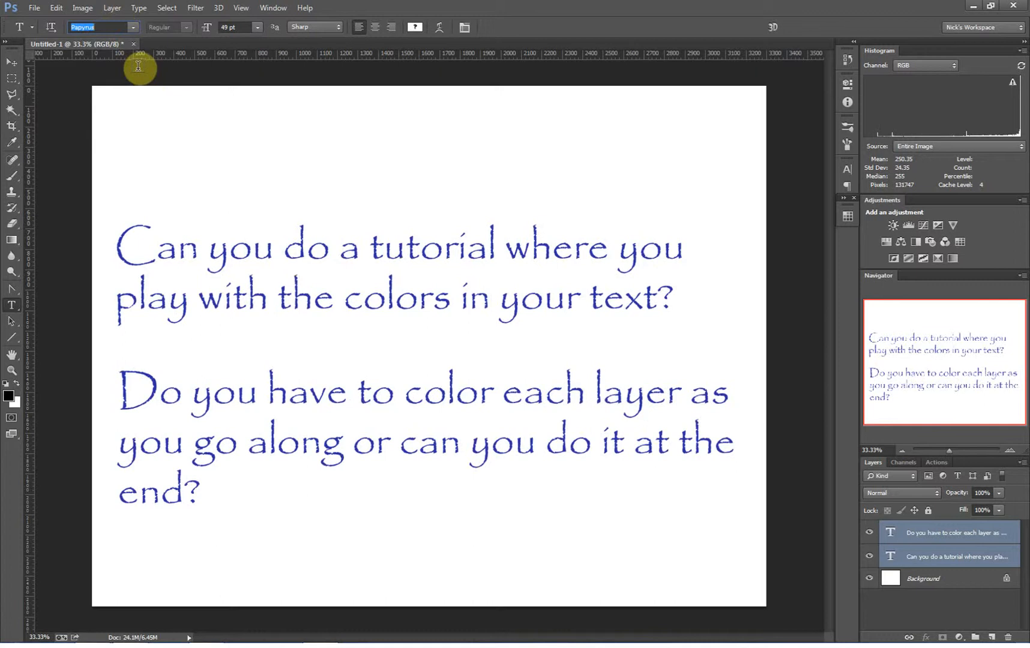
key(Down)
key(Down)
key(Down)
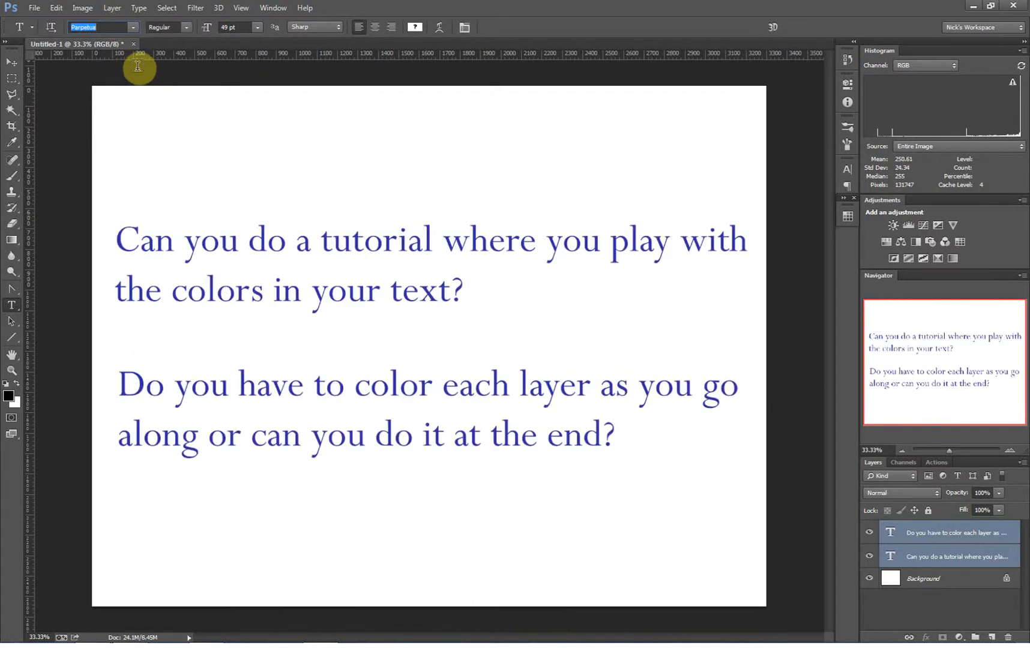
Change the font of both selected text layers to Myriad Pro, and select the Background layer instead.
click(135, 28)
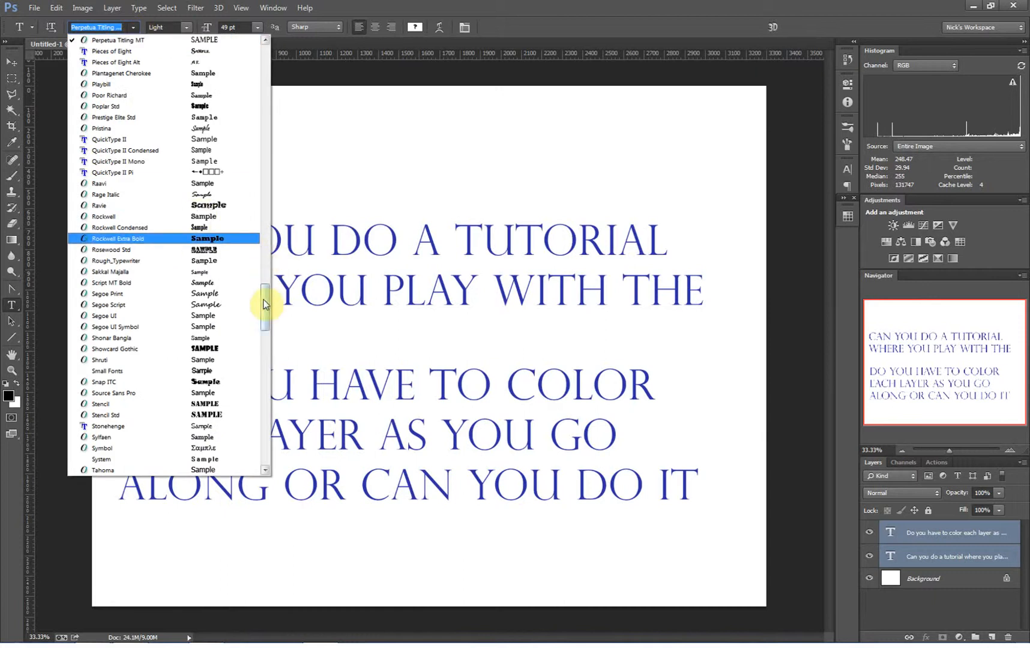
drag(264, 305, 265, 259)
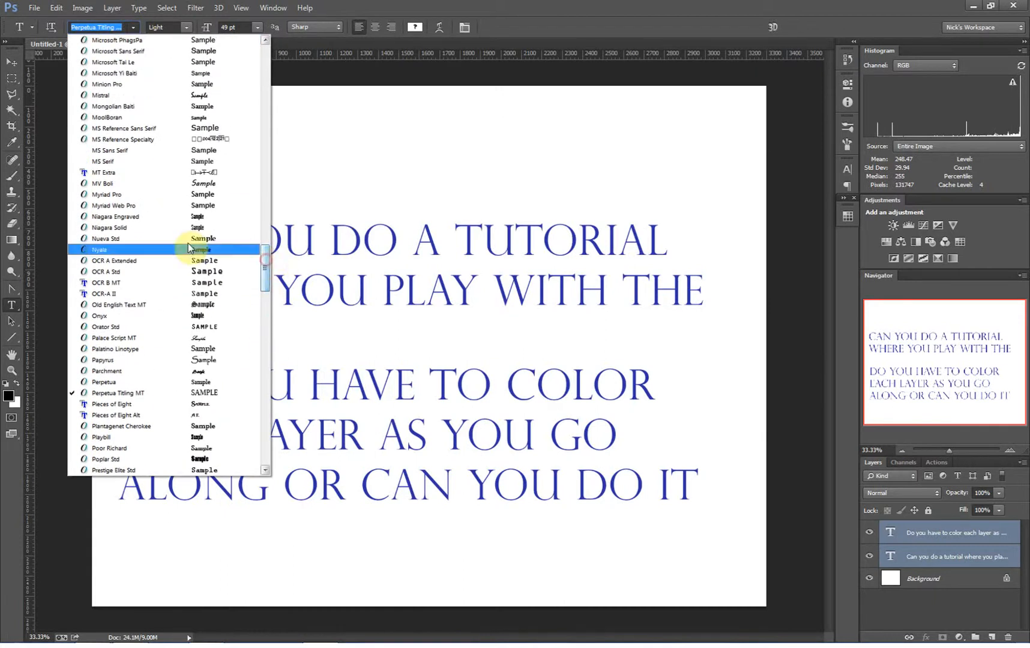
scroll(116, 196, down, 5)
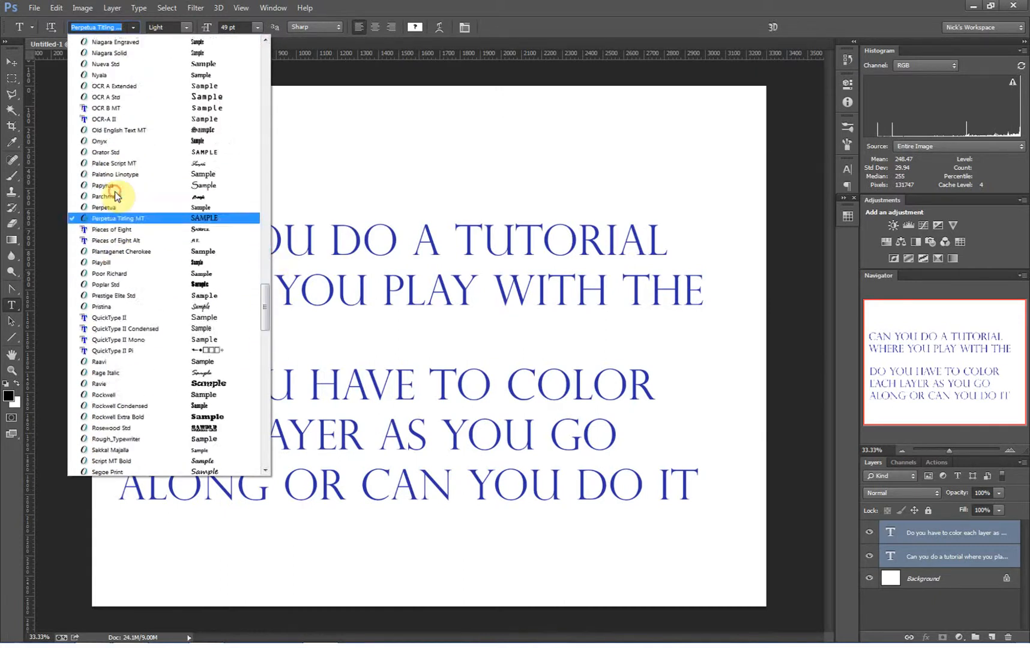
key(Escape)
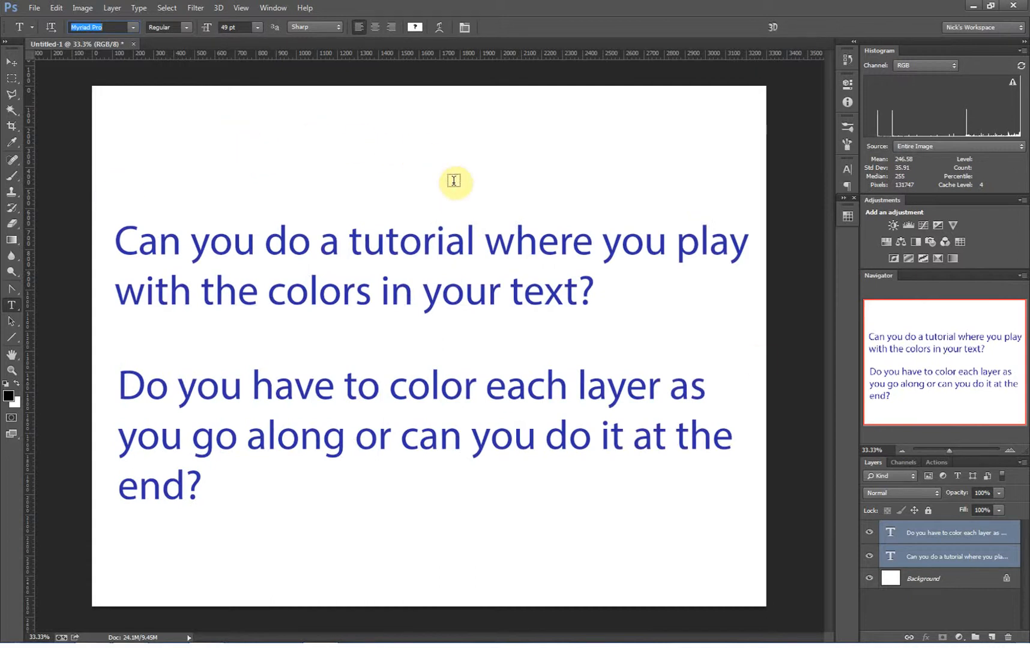
click(954, 580)
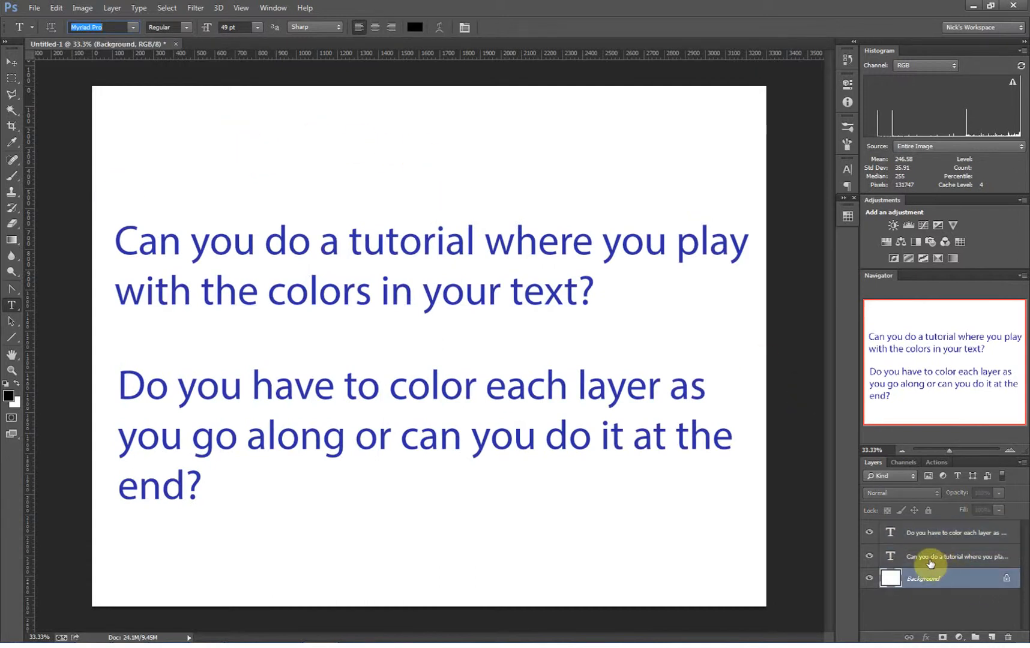